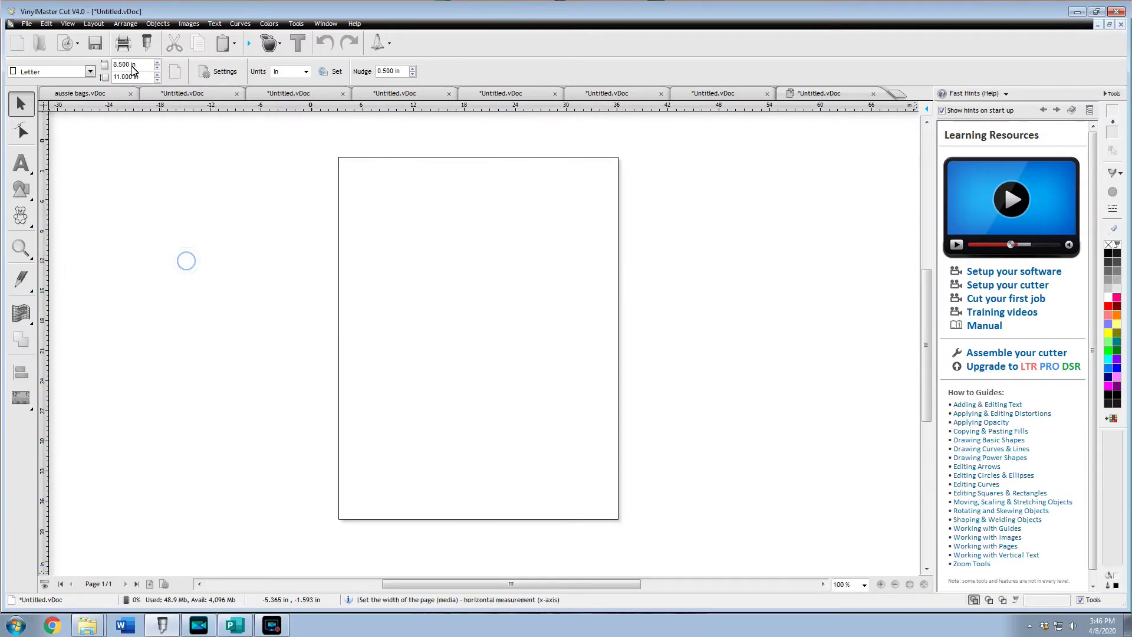
- Set the page to 14 inches wide by 20 inches tall, portrait
double_click(133, 65)
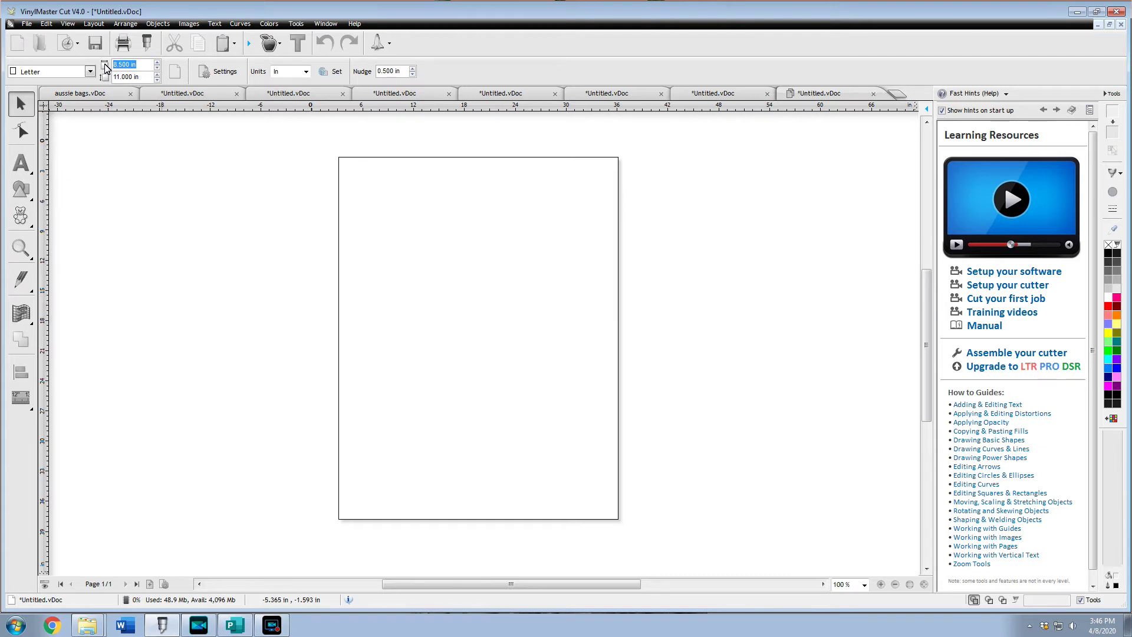
text(14)
key(Tab)
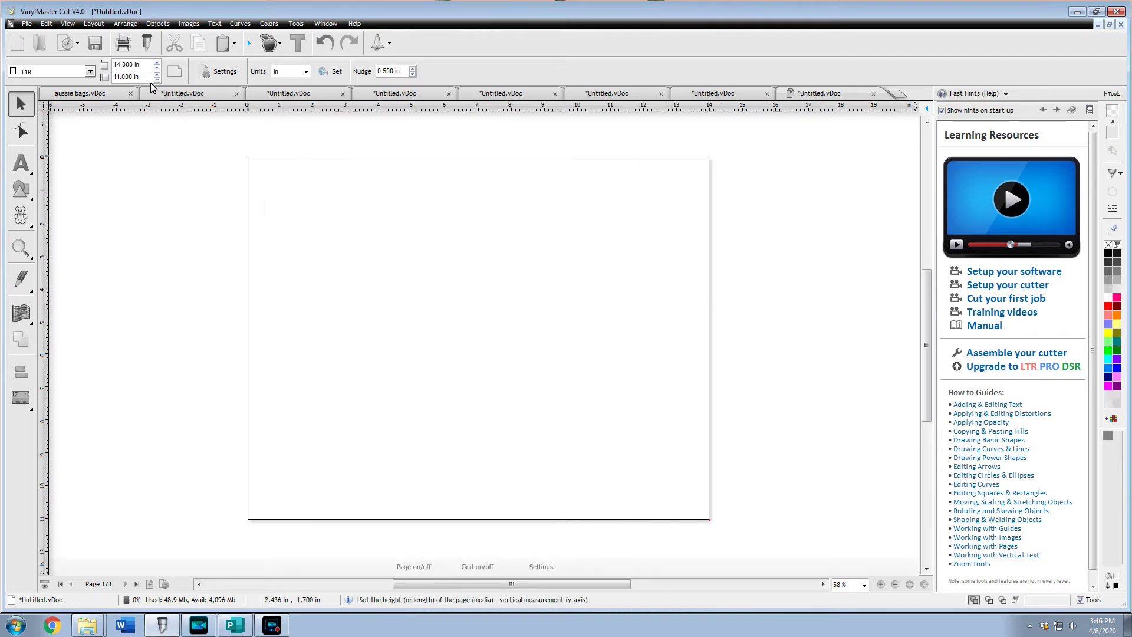
text(20)
key(Return)
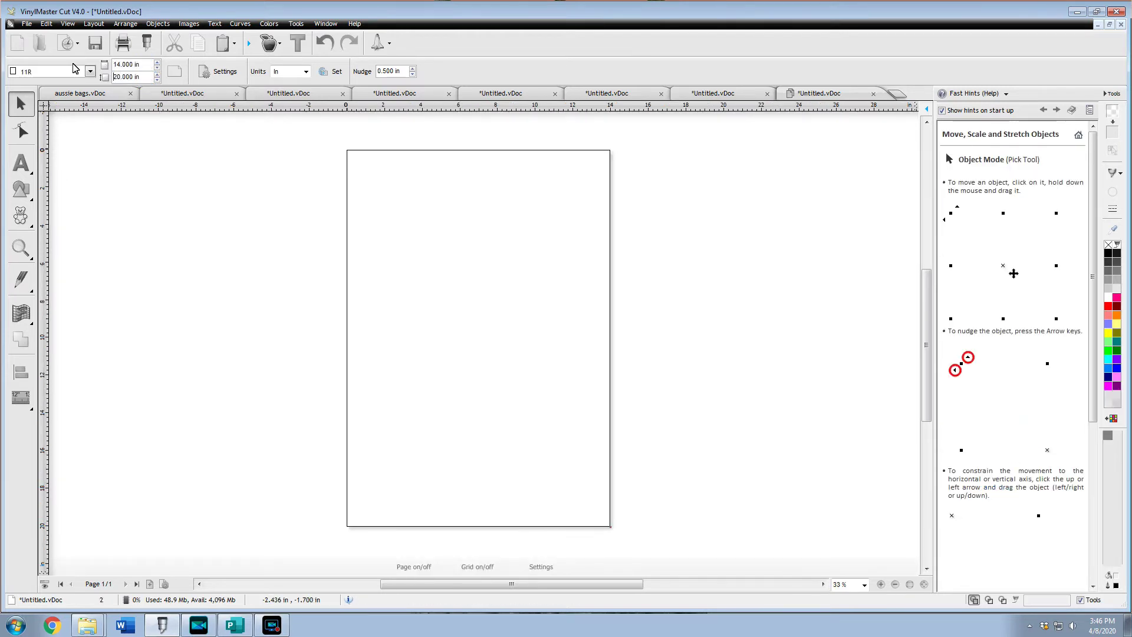
click(190, 24)
key(Escape)
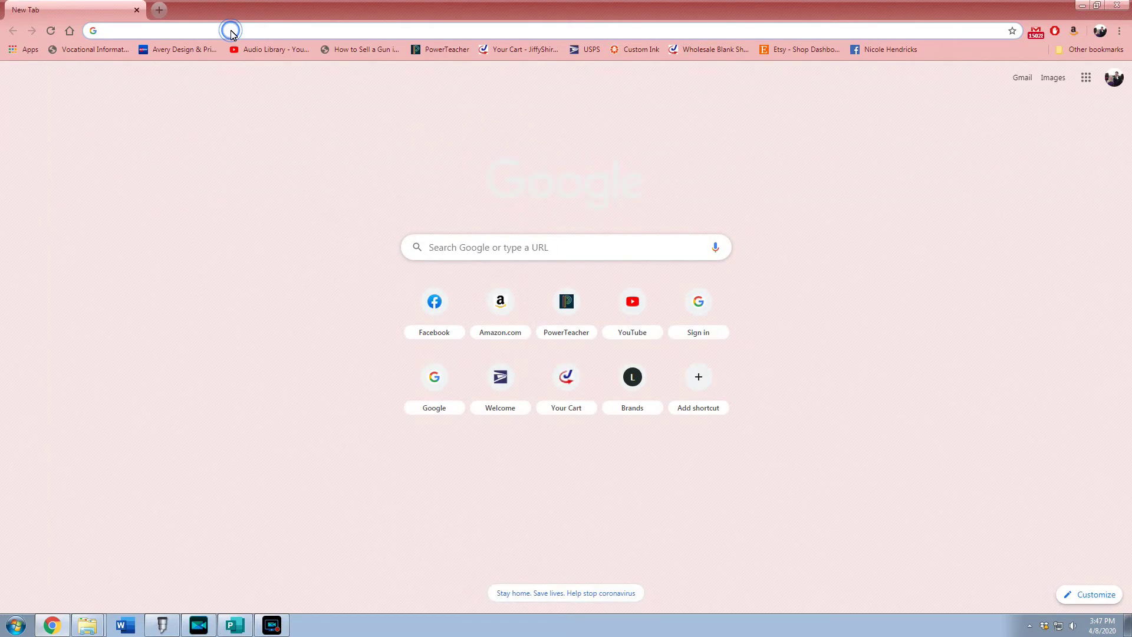
text(fenton high school )
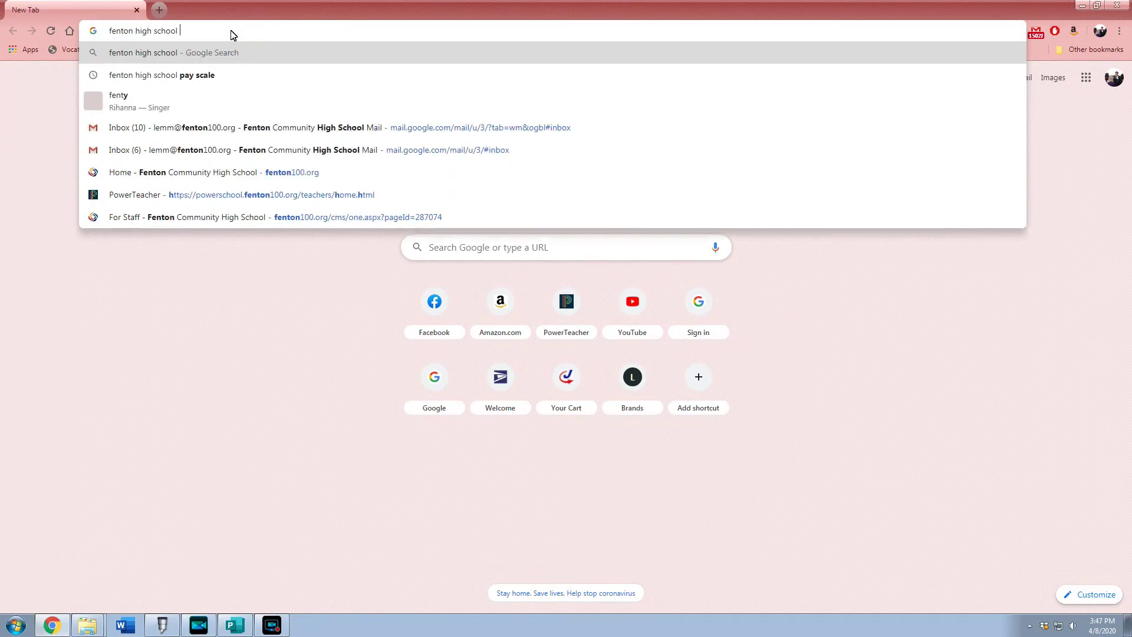
text(bison)
- Search Google for 'fenton high school bison' and show the image results
key(Return)
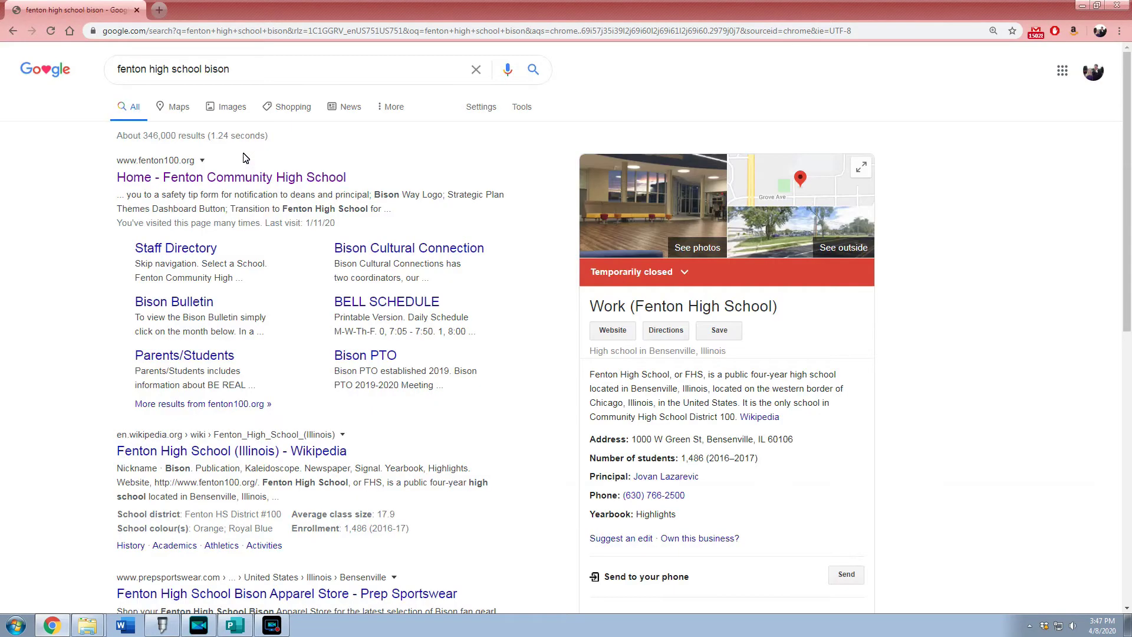
click(232, 106)
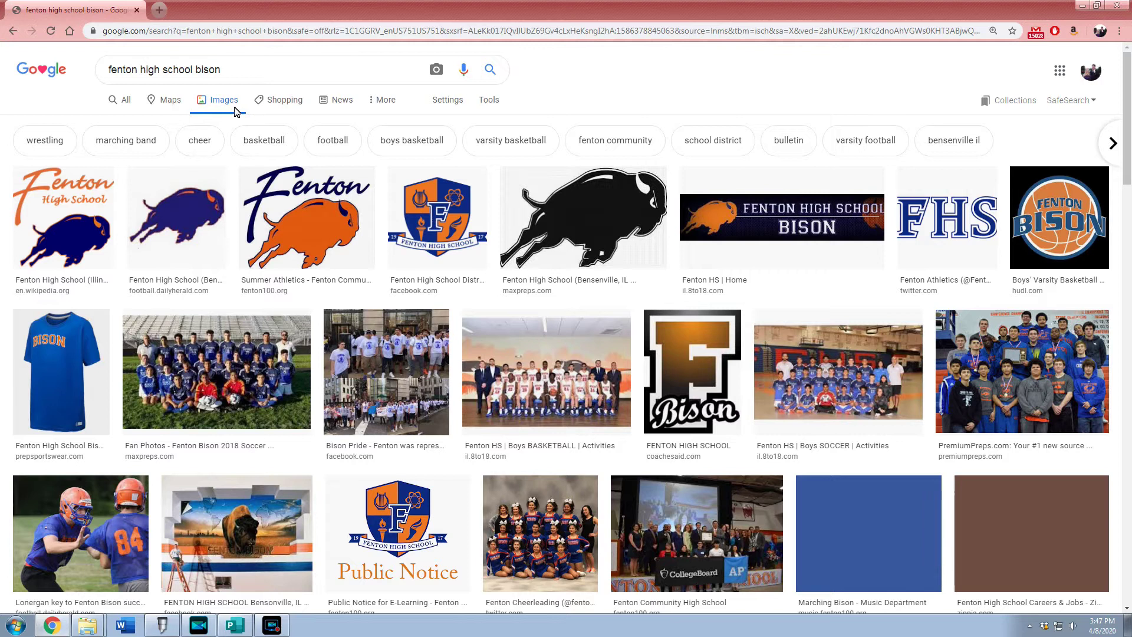
- Preview several bison results, ending on the orange Fenton bison logo
click(181, 217)
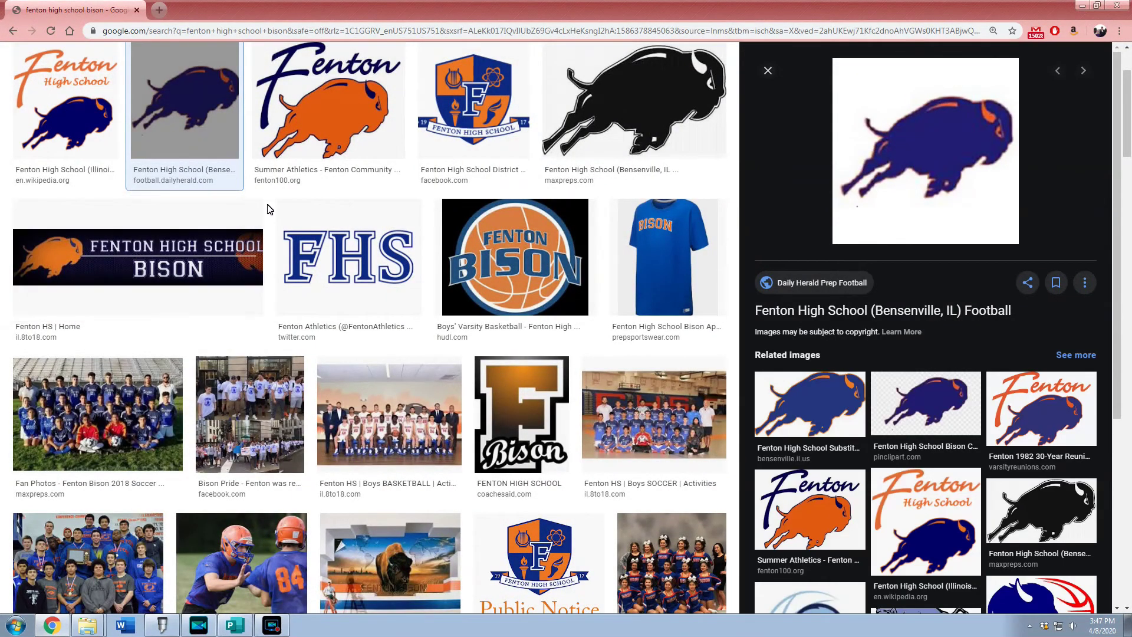
click(877, 416)
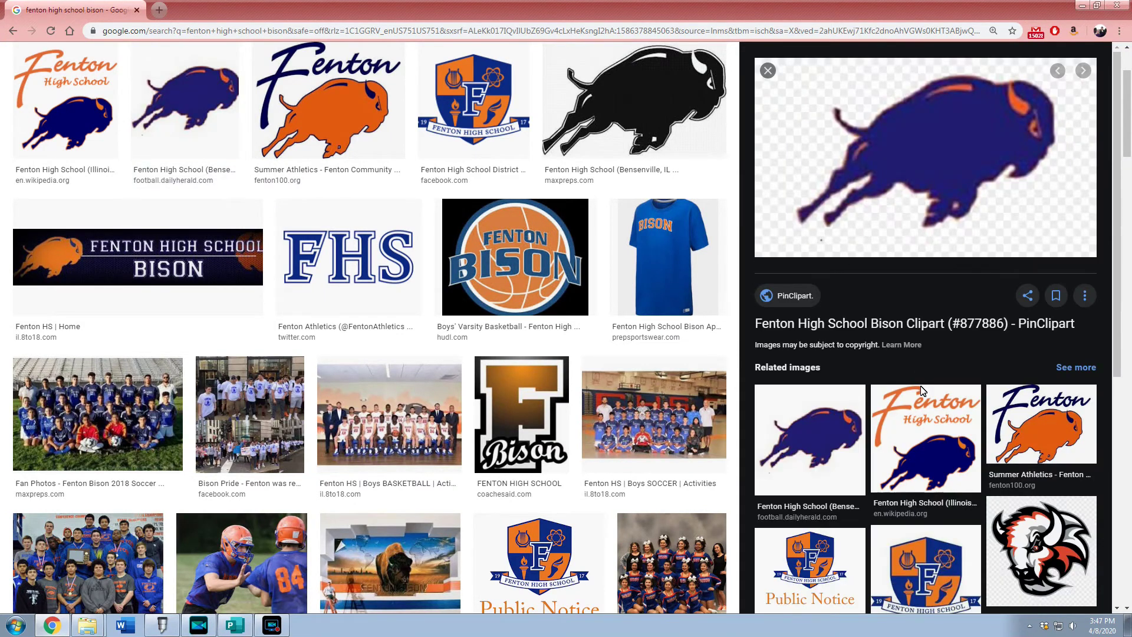
scroll(920, 390, down, 1)
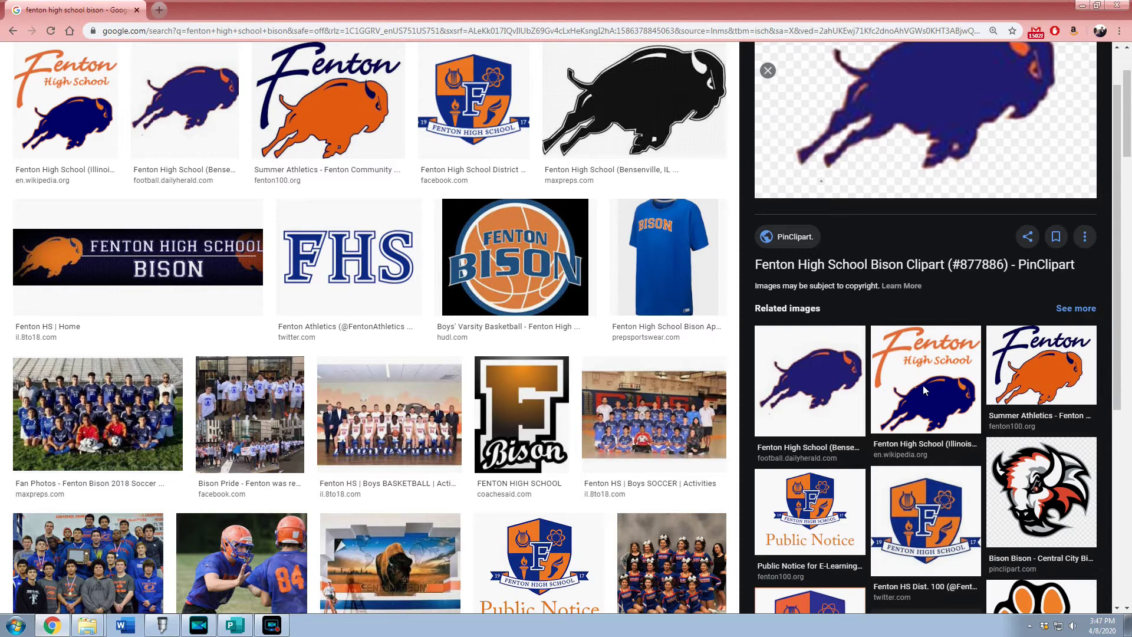
click(922, 385)
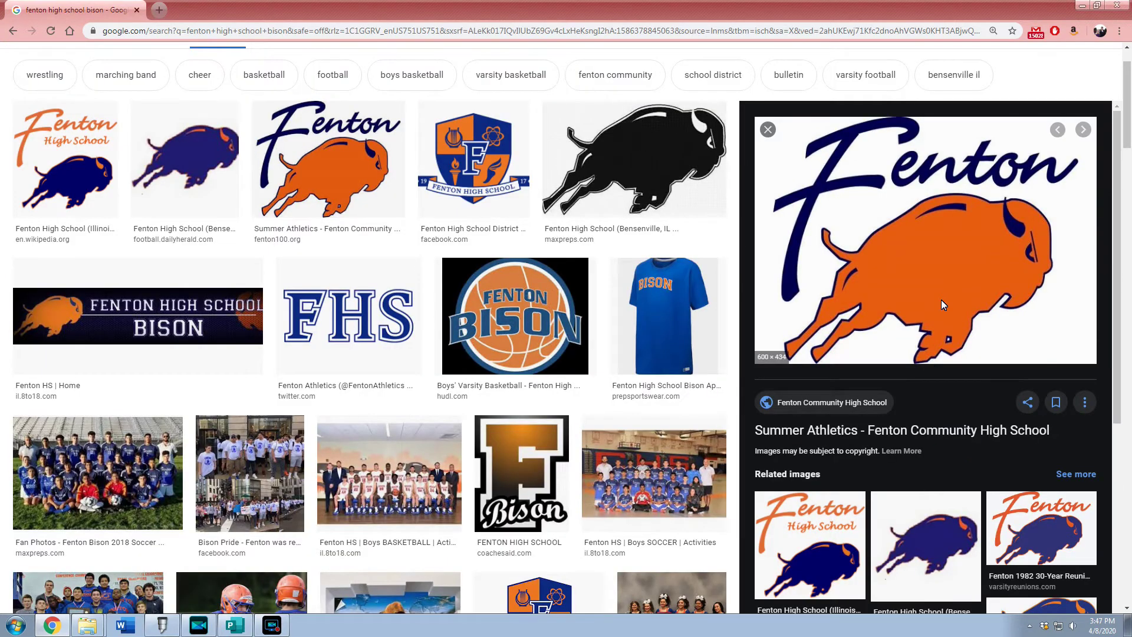
- Save the orange Fenton bison logo to the Desktop and minimize Chrome
right_click(917, 186)
click(950, 309)
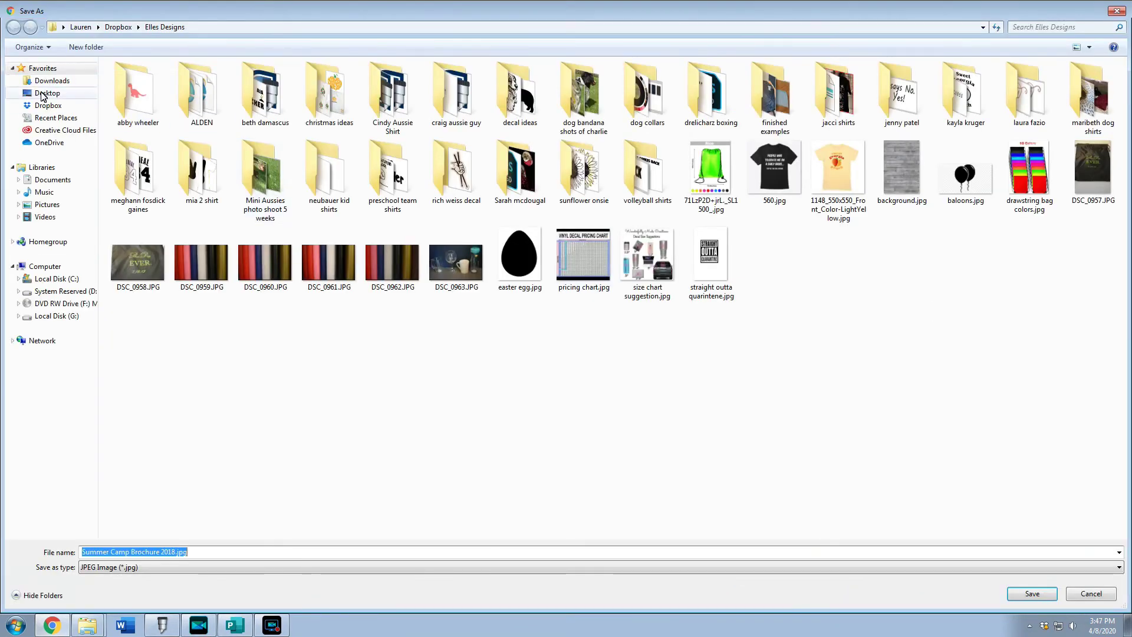
click(47, 93)
click(1026, 594)
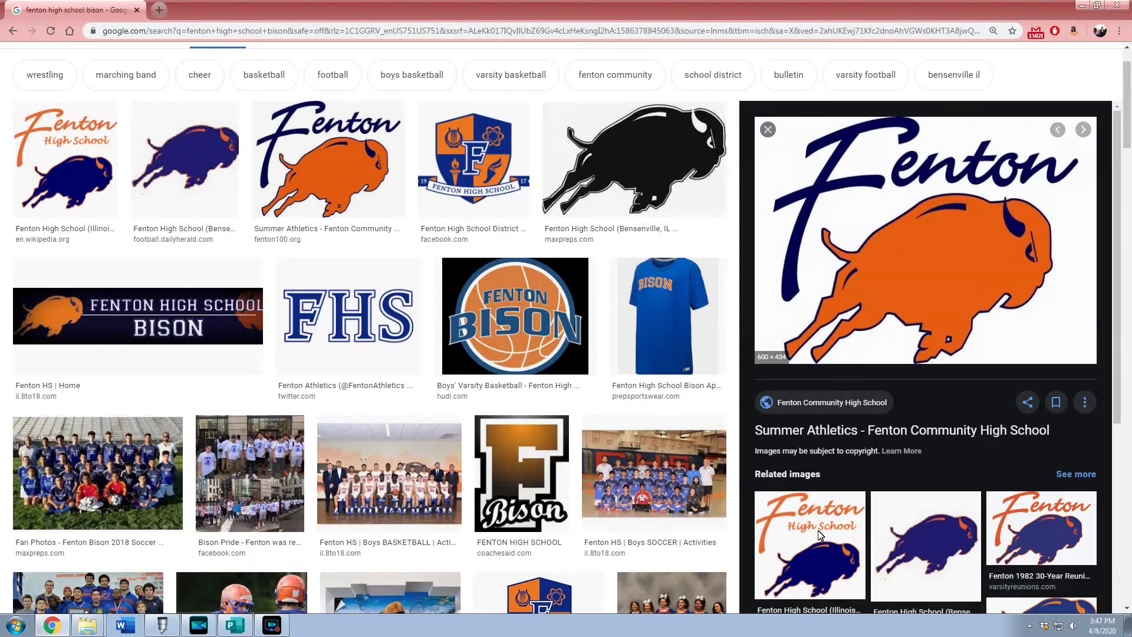
click(1081, 9)
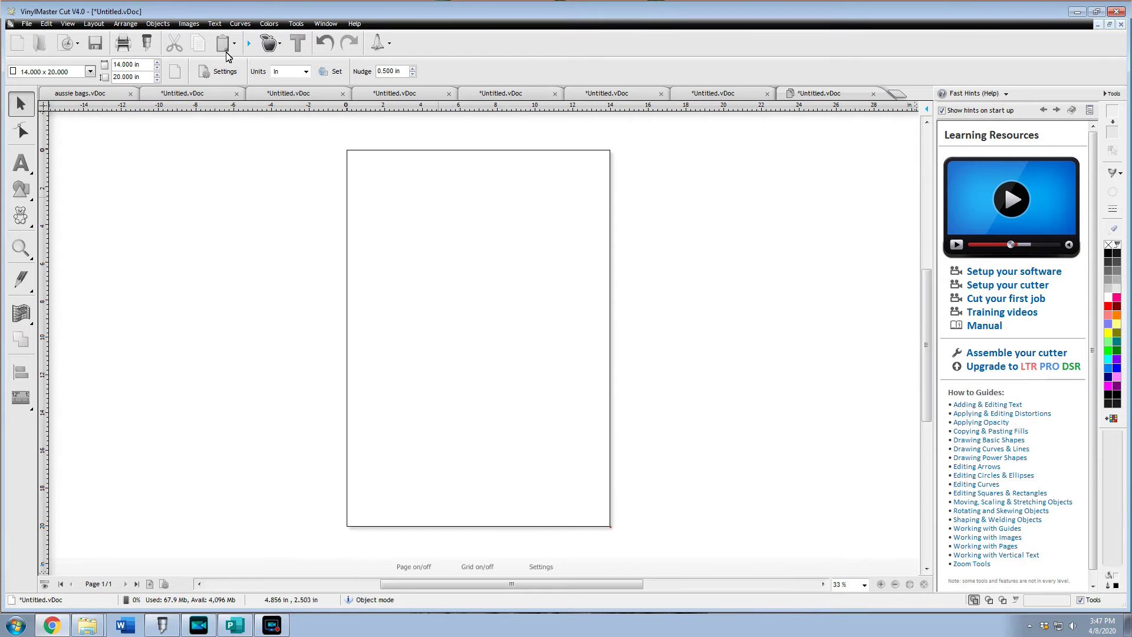
- Import Summer Camp Brochure 2018.jpg from the Desktop and place it near the page's top-left
click(189, 23)
click(210, 40)
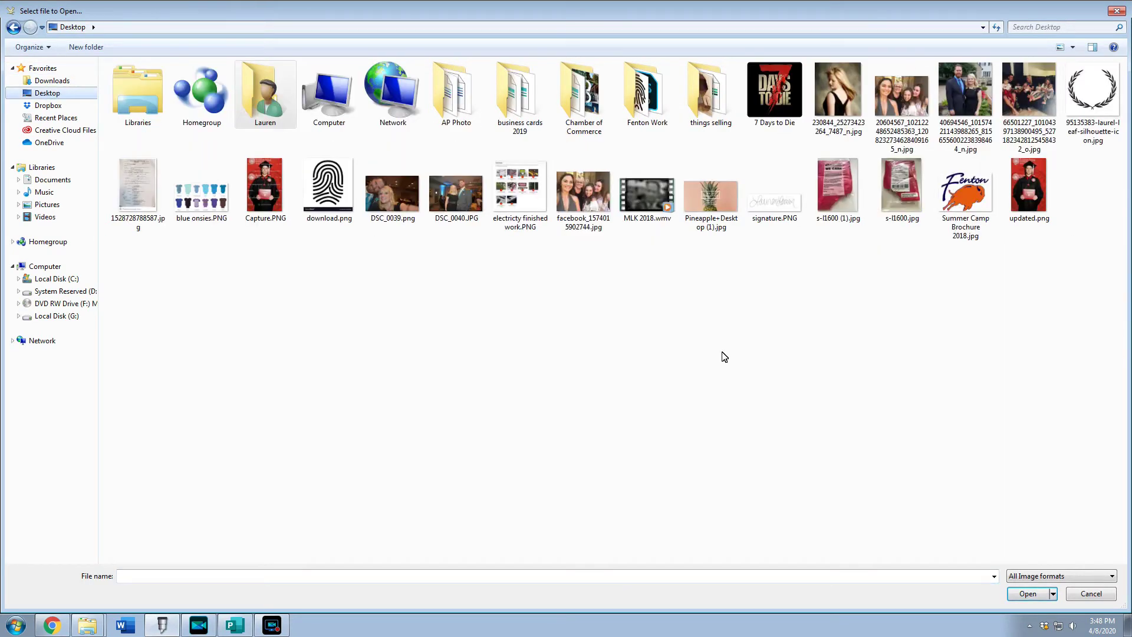
double_click(966, 190)
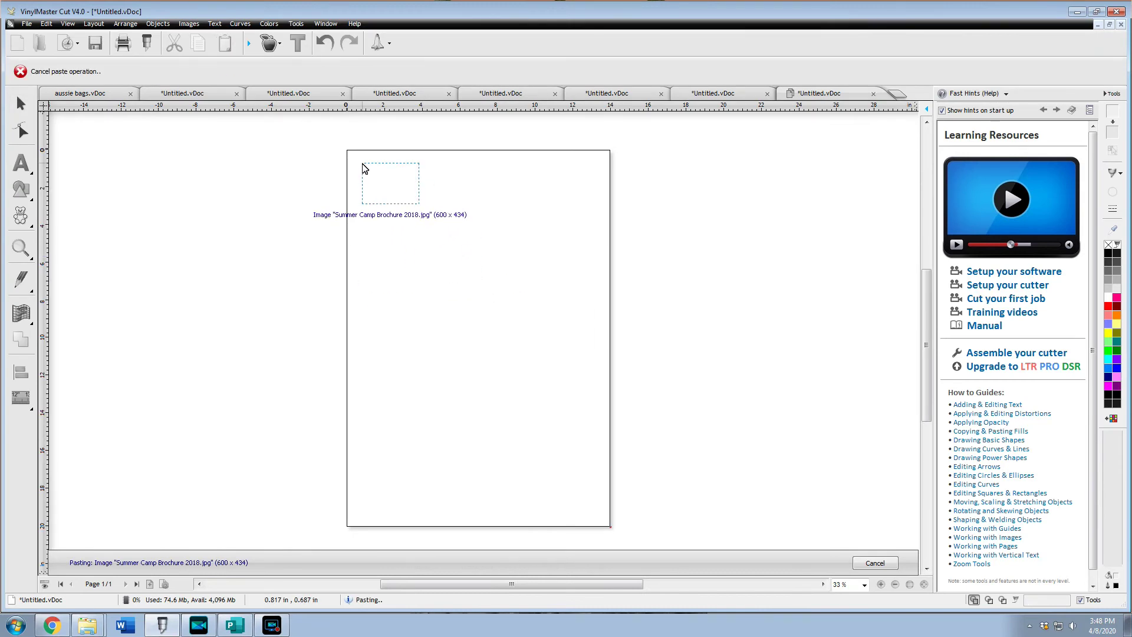
click(362, 168)
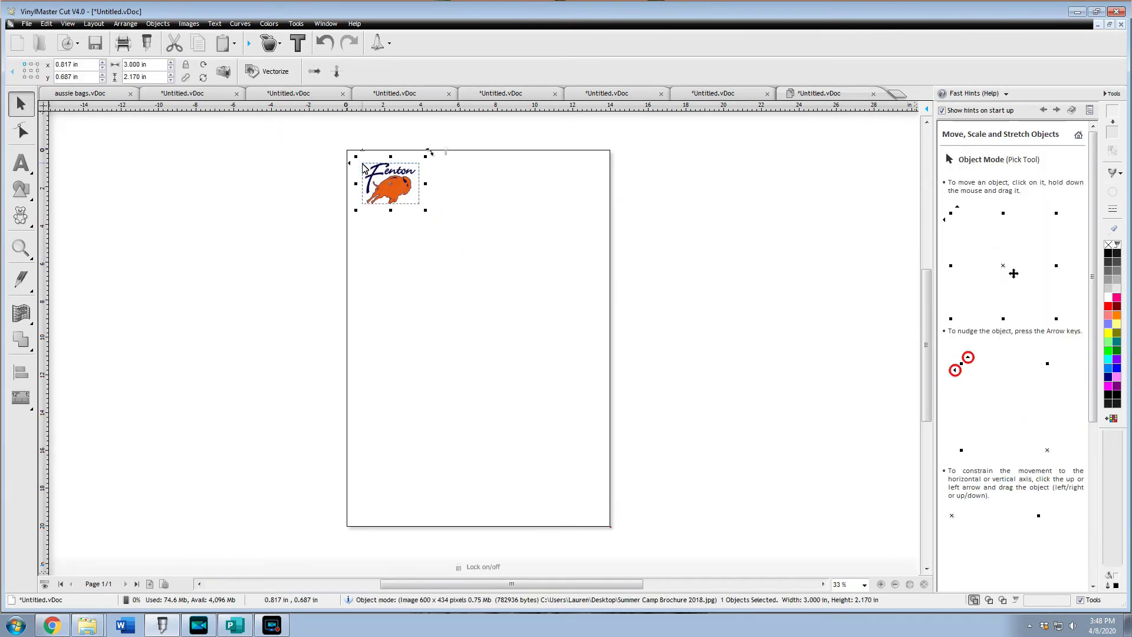
click(281, 73)
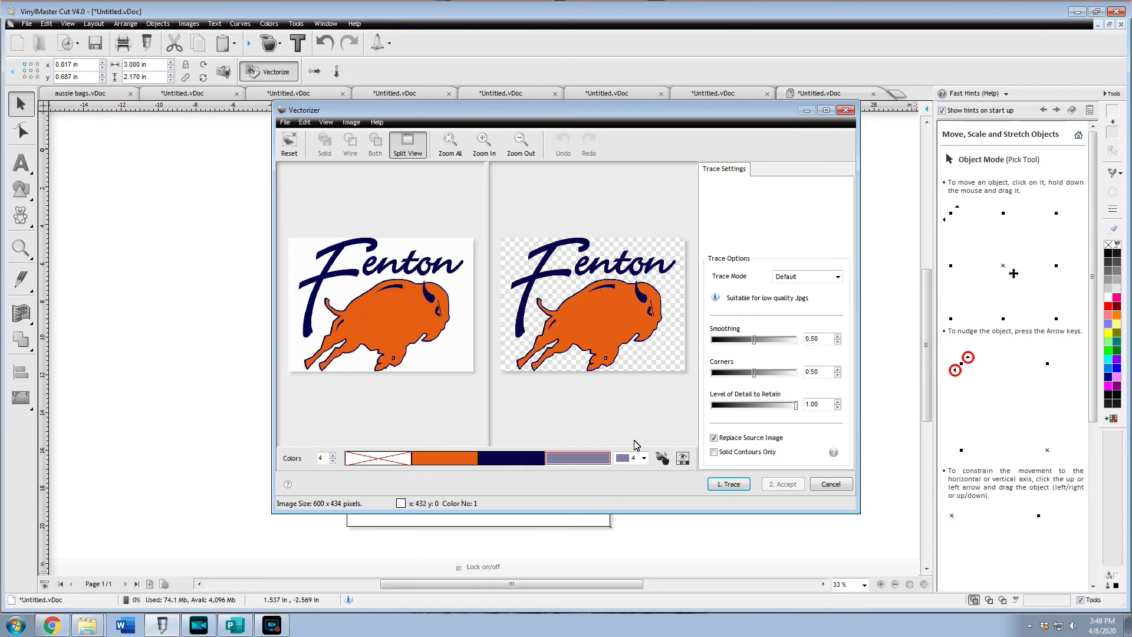
- Trace the logo, drop the navy colour, retrace, and accept the orange bison shape
click(731, 484)
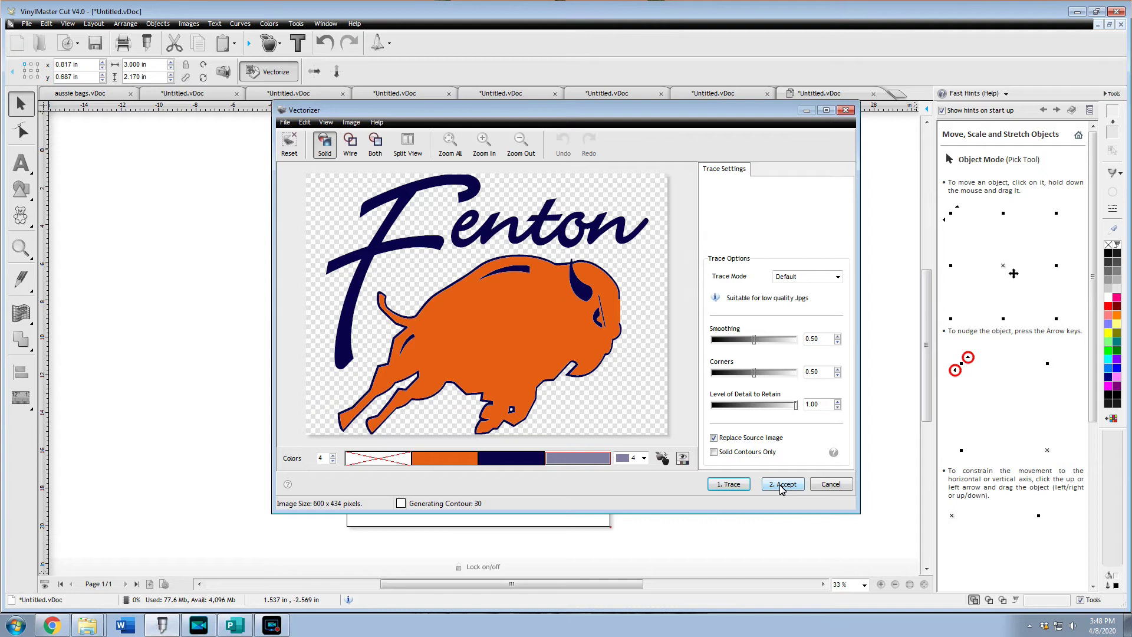
click(522, 459)
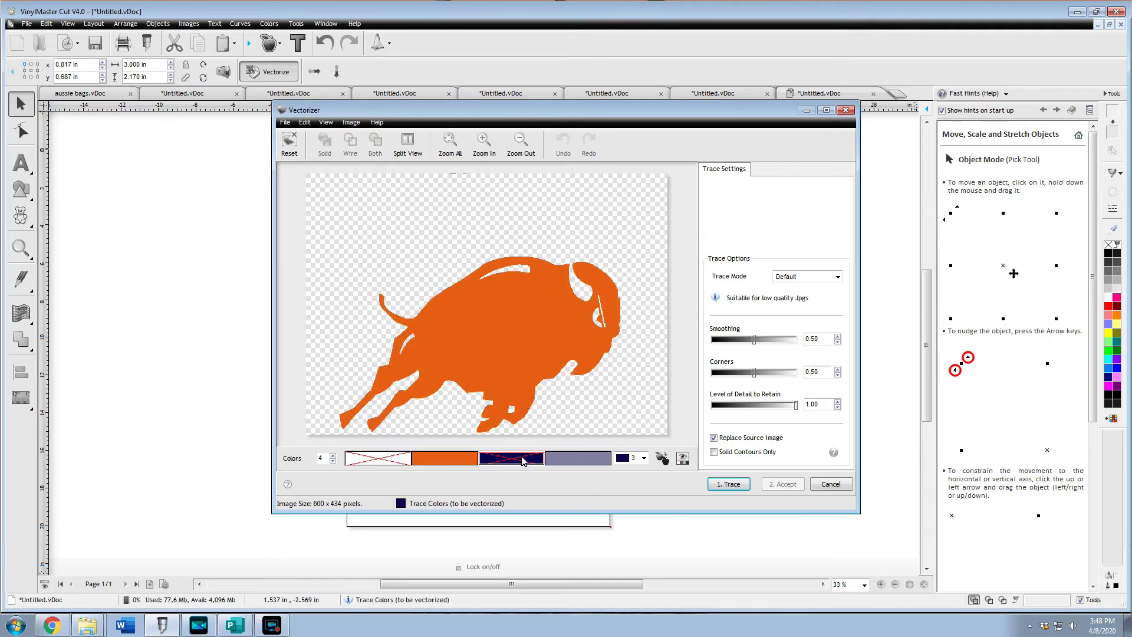
click(730, 484)
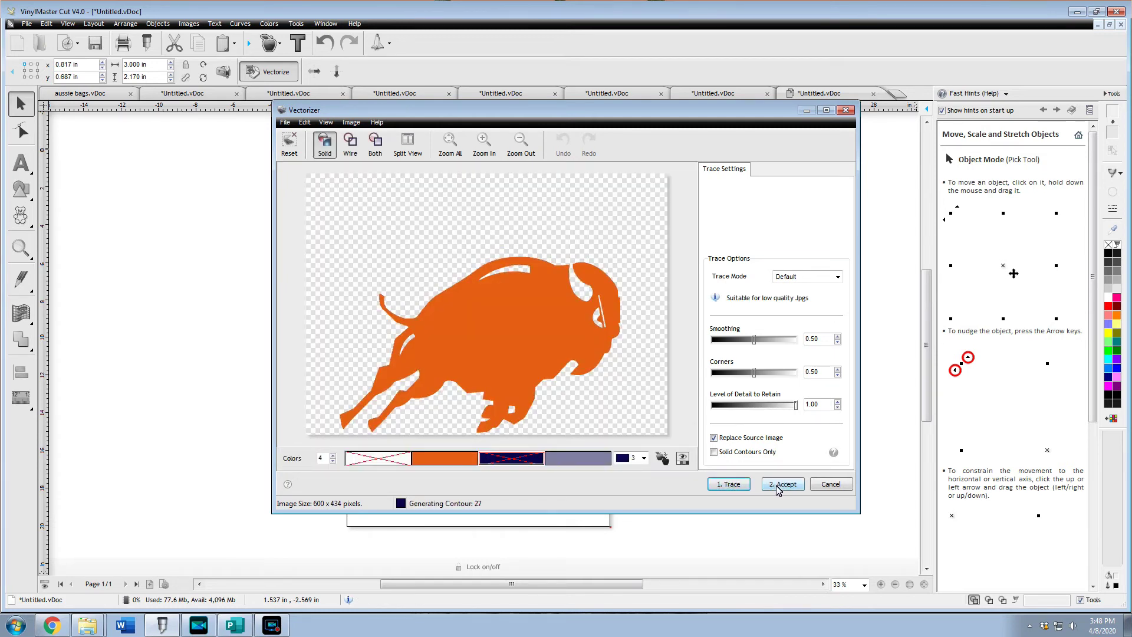
click(778, 486)
scroll(575, 372, up, 1)
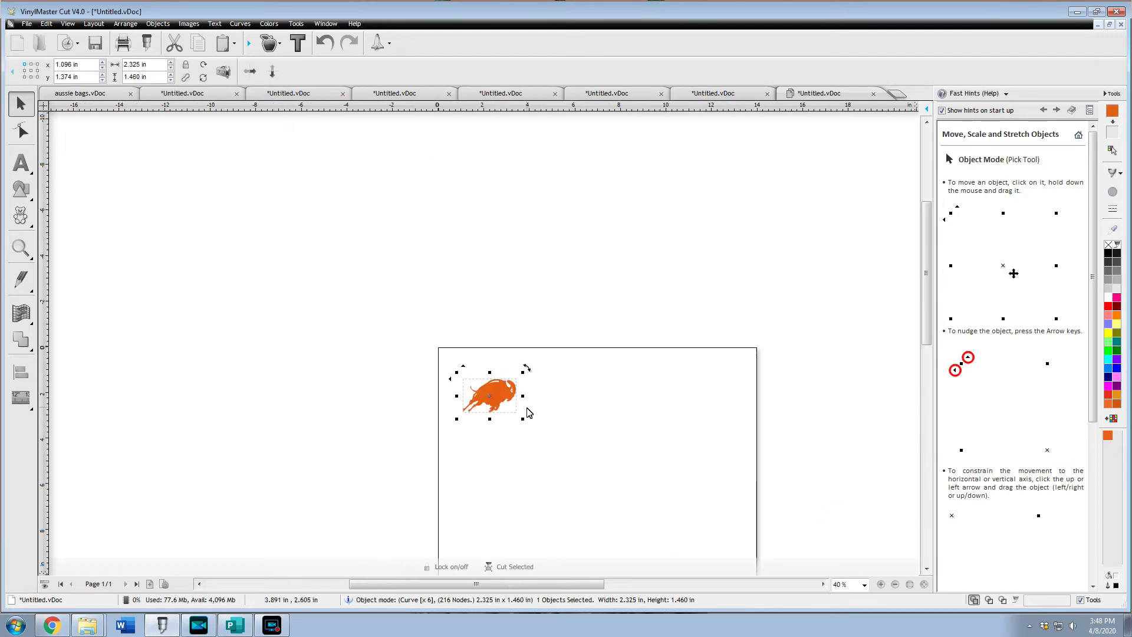
- Scale the traced bison to 1.115 × 0.700 inches
mouse_move(523, 419)
mouse_down()
mouse_move(555, 439)
mouse_move(518, 404)
mouse_up()
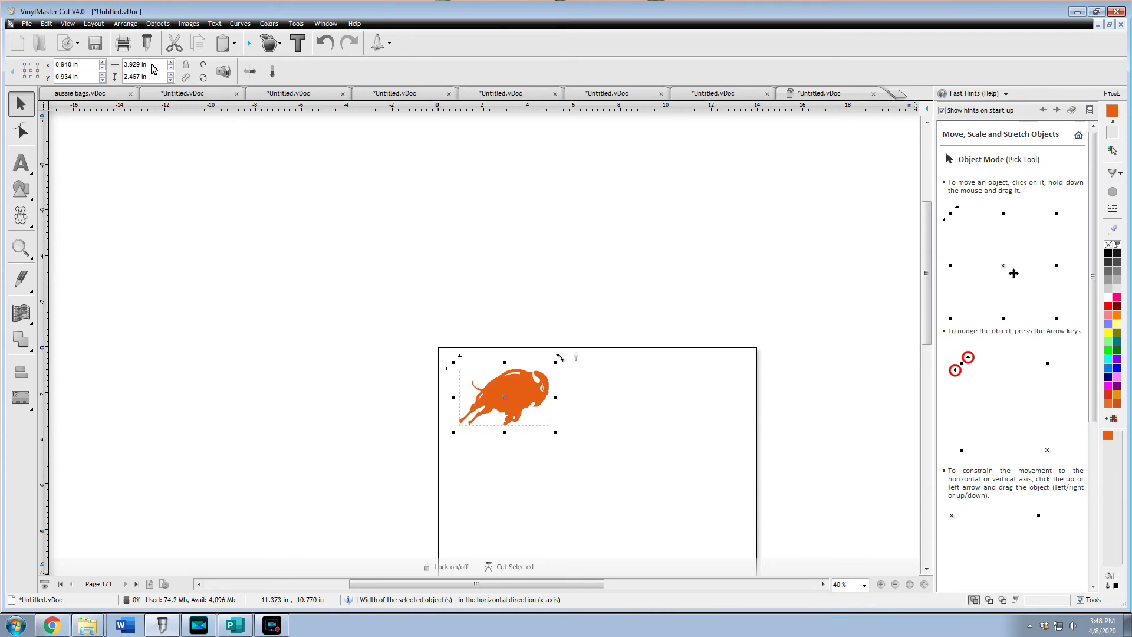
double_click(140, 77)
key(BackSpace)
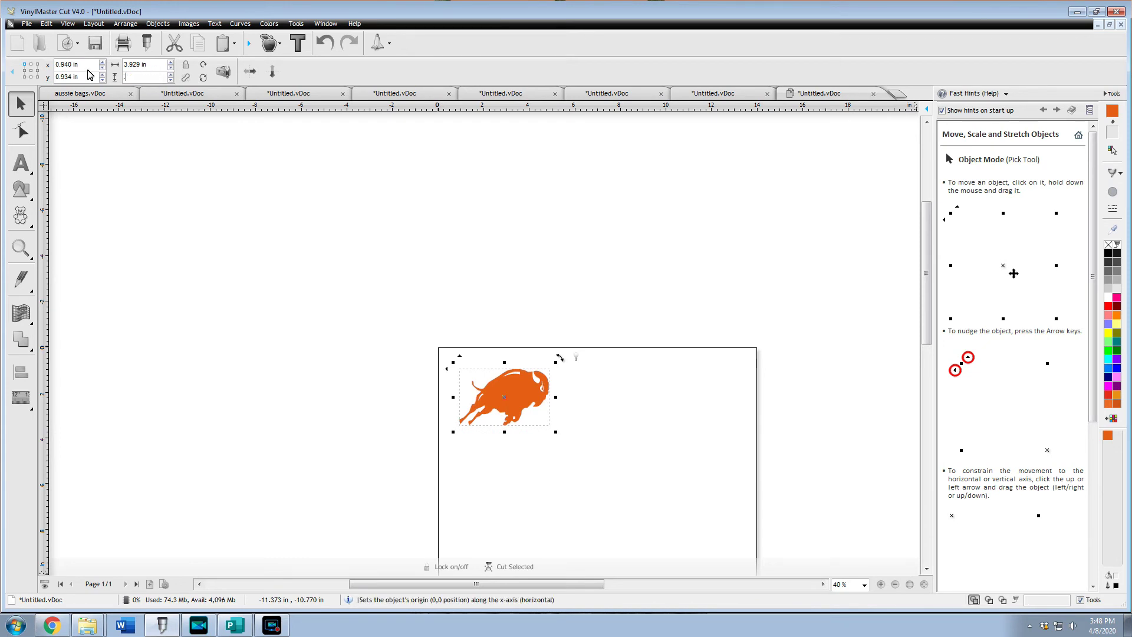
text(70)
key(Return)
text(0.700)
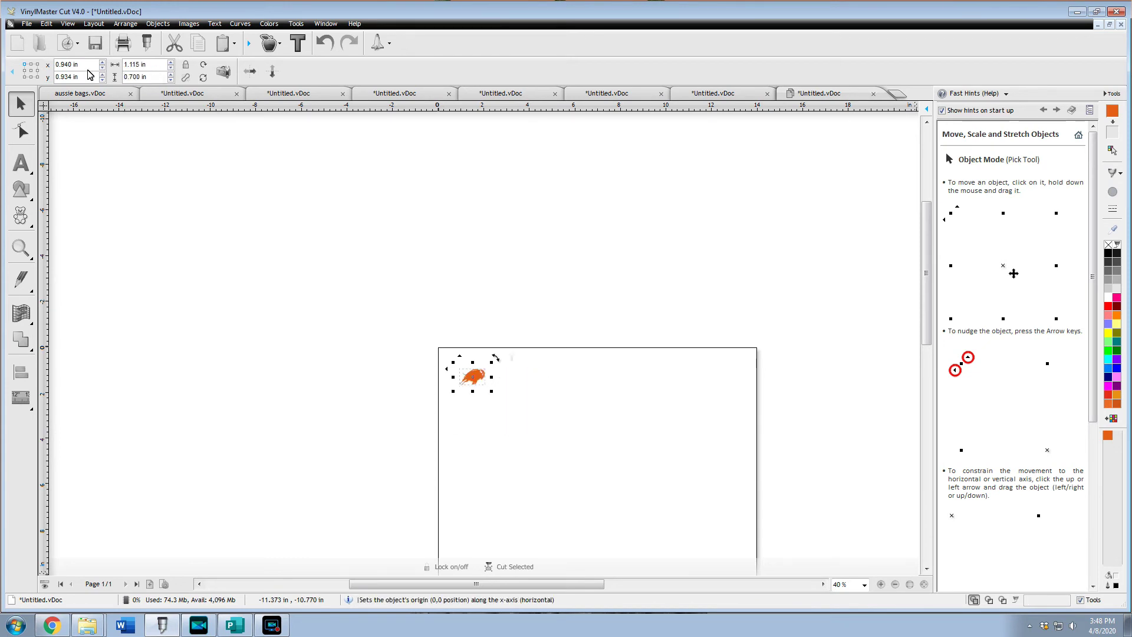
click(569, 324)
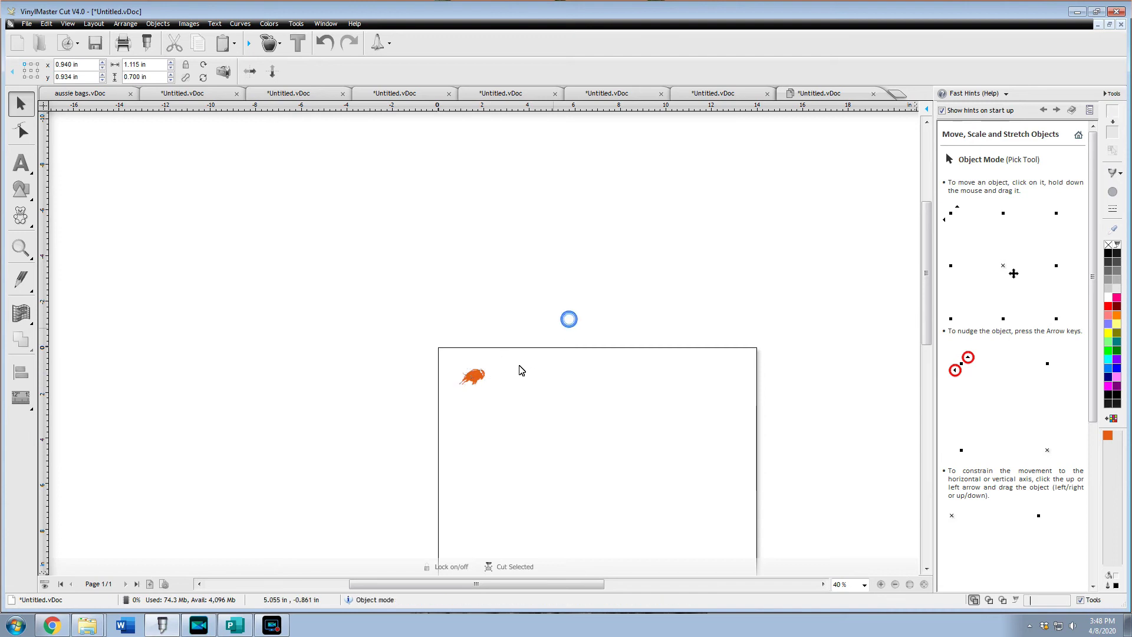
scroll(519, 373, up, 3)
scroll(474, 402, up, 1)
click(357, 279)
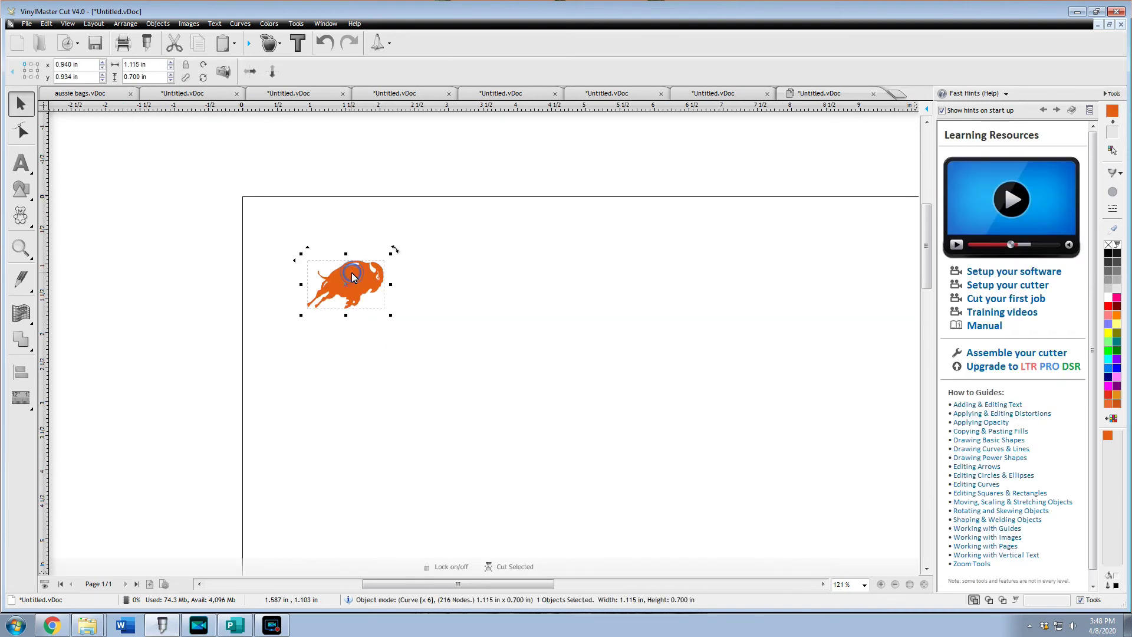
- Move the bison to the top-left, mirror it, and place a copy to its right
drag(357, 279, 309, 227)
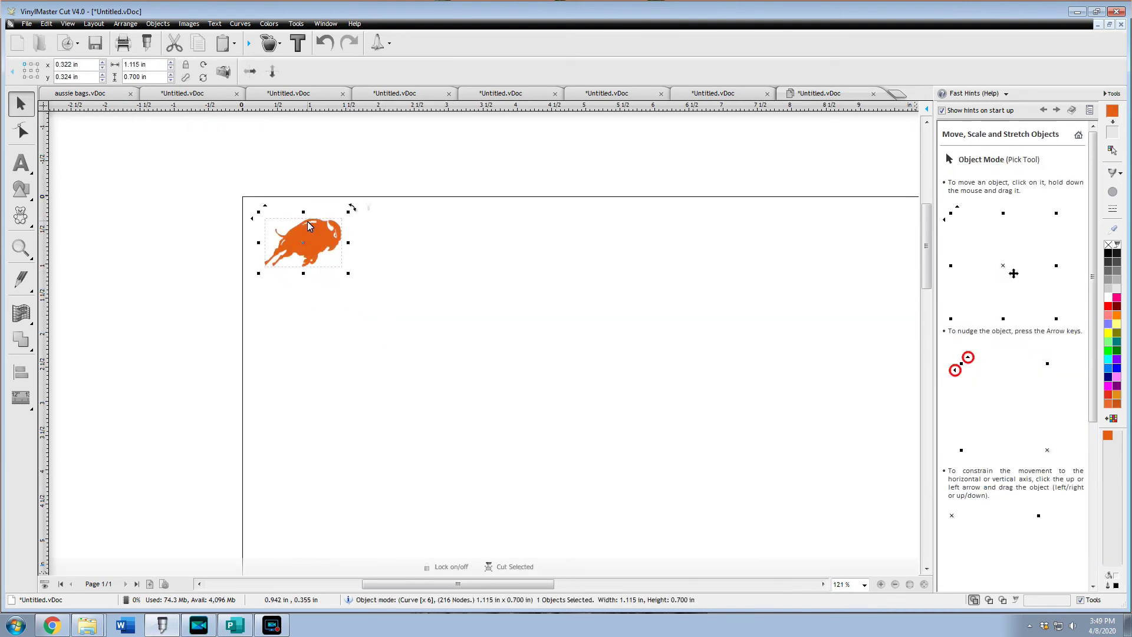
click(253, 76)
click(306, 234)
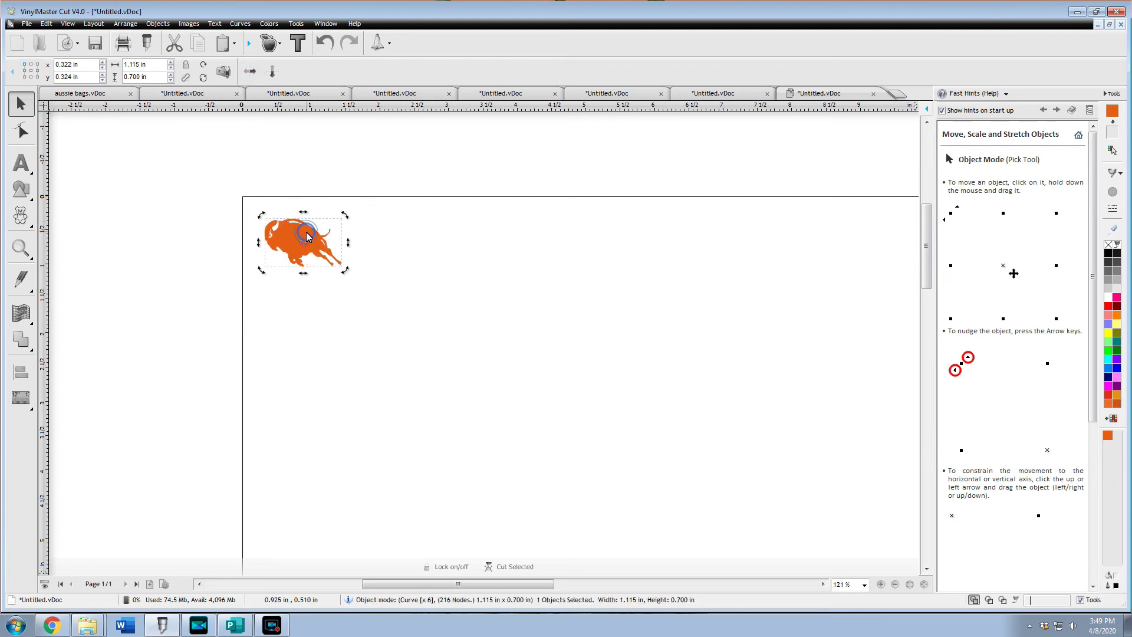
drag(296, 234, 547, 237)
- Mirror the third and fourth bison, then marquee-select all four
click(474, 238)
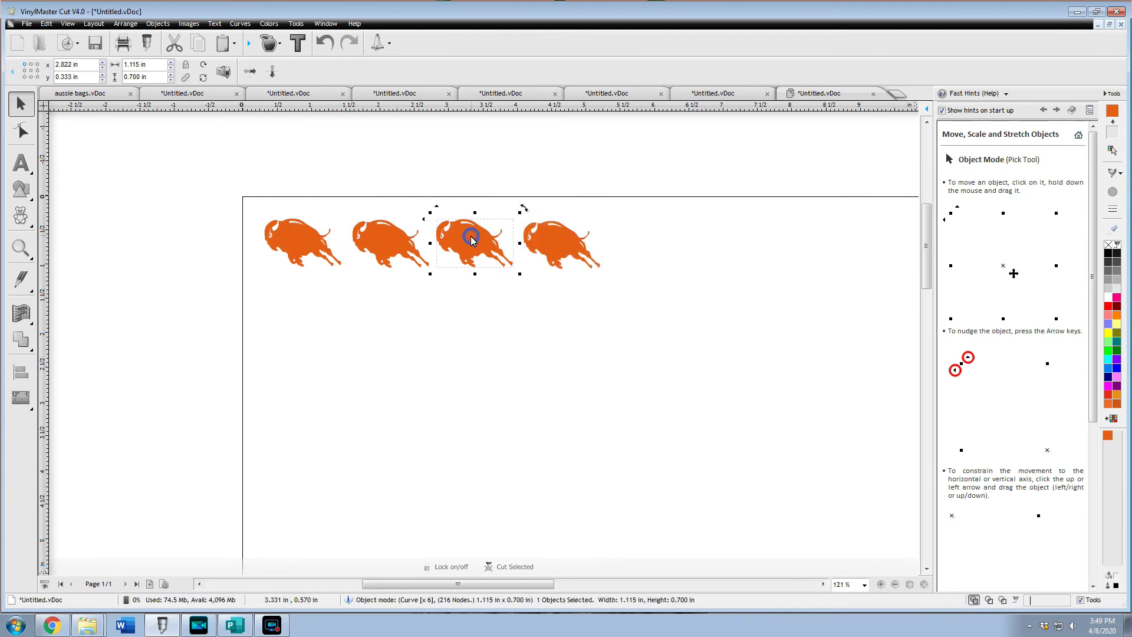
click(250, 73)
click(549, 241)
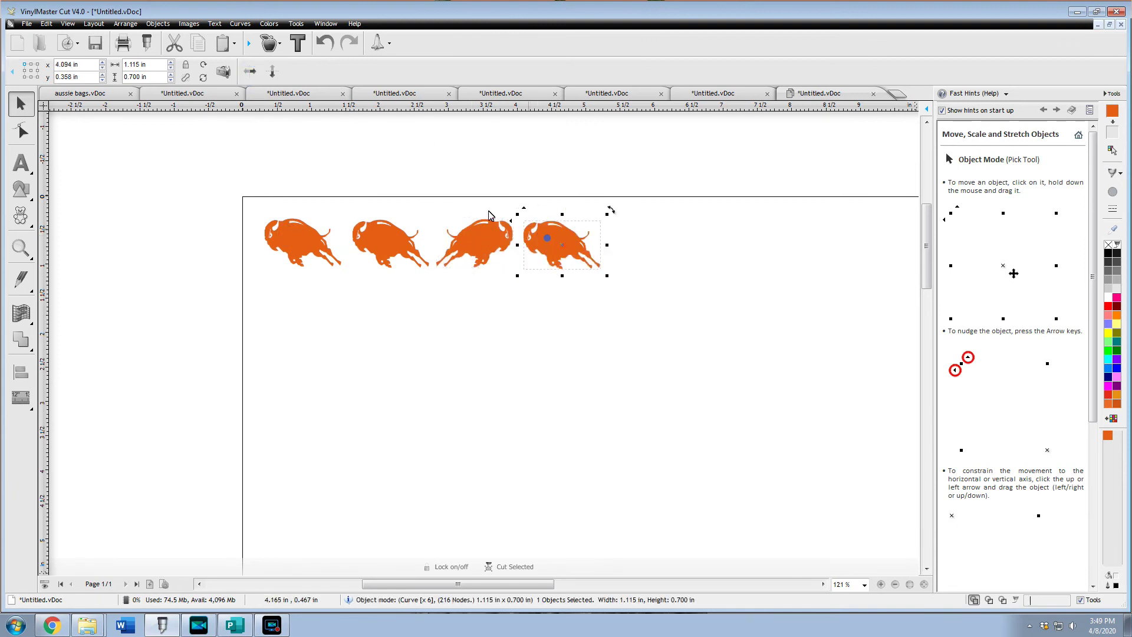
click(251, 72)
click(518, 415)
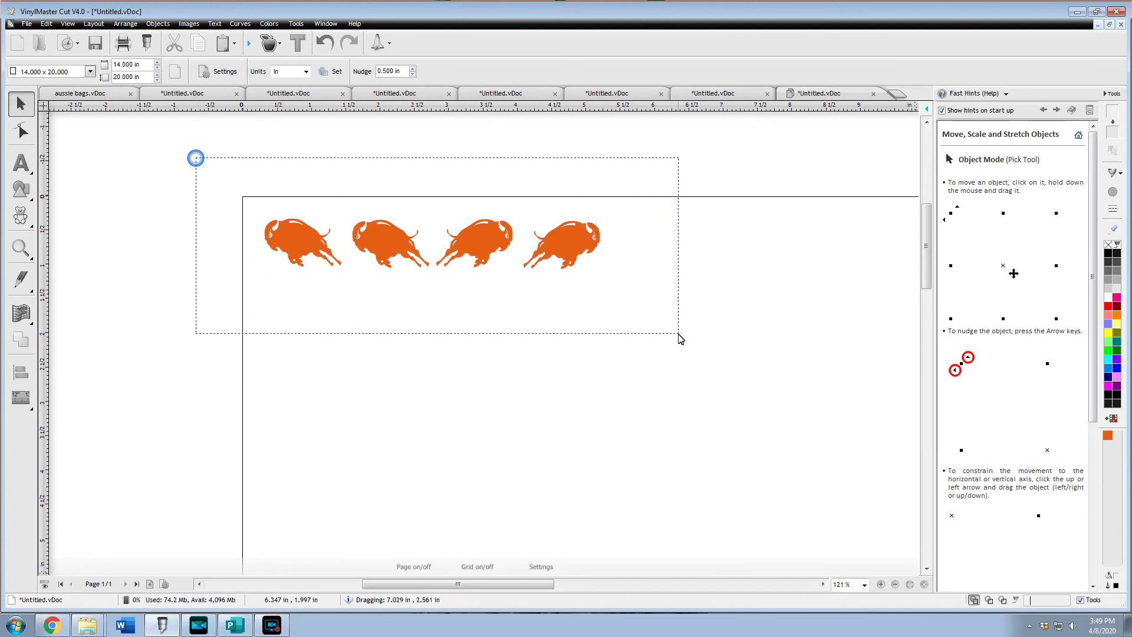
drag(194, 158, 677, 333)
- Send the four selected bison to the cutter with Cut Now
click(27, 23)
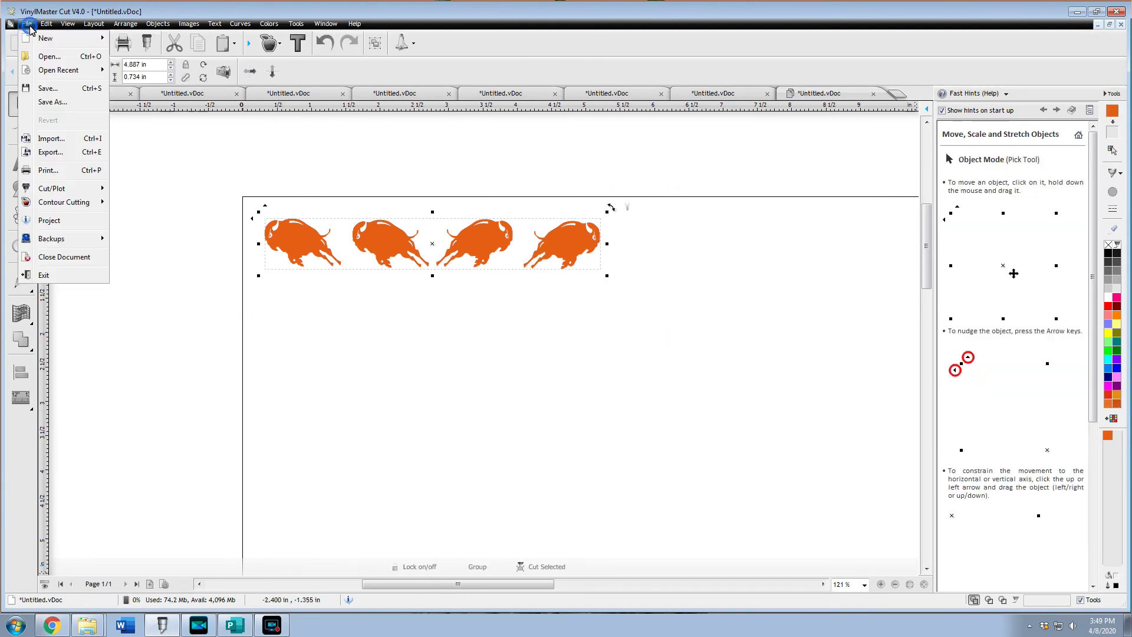
mouse_move(52, 188)
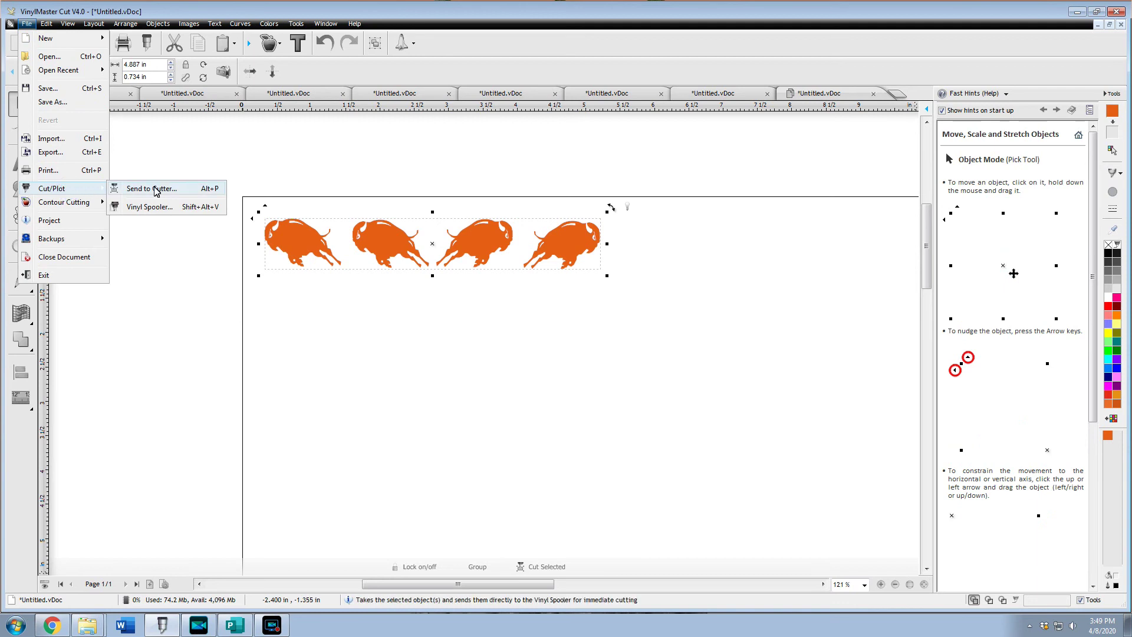
click(154, 192)
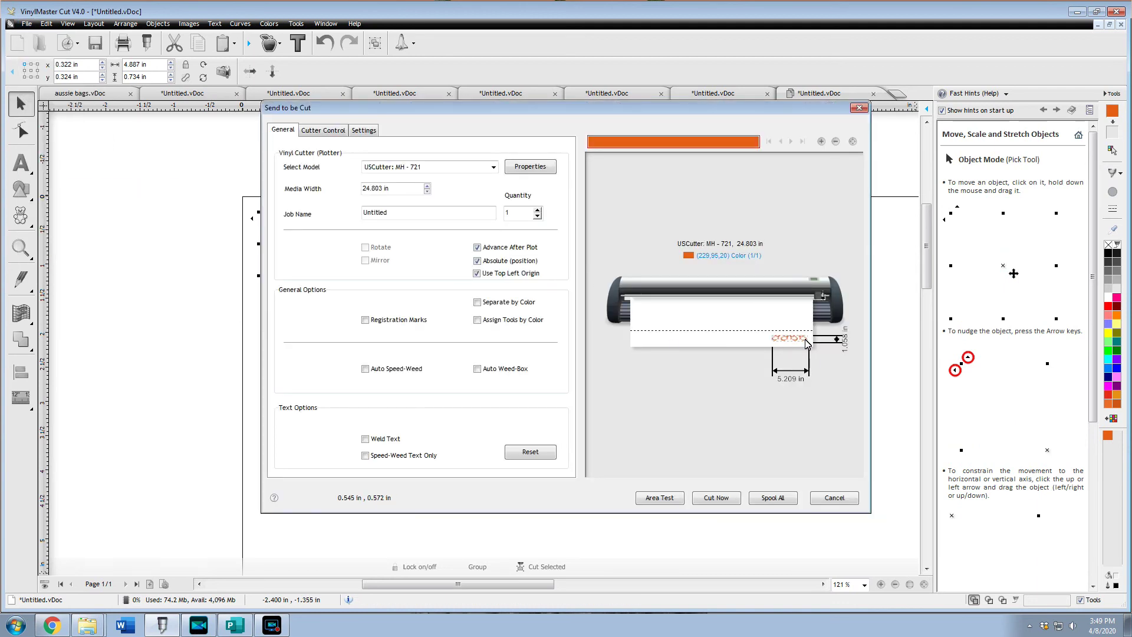
click(727, 499)
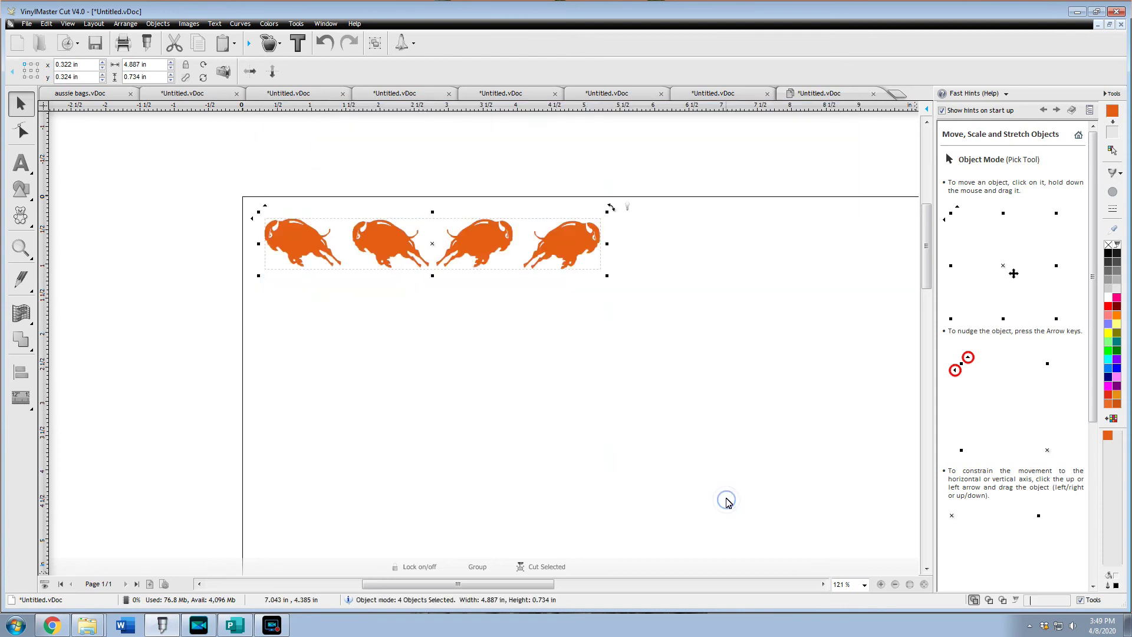